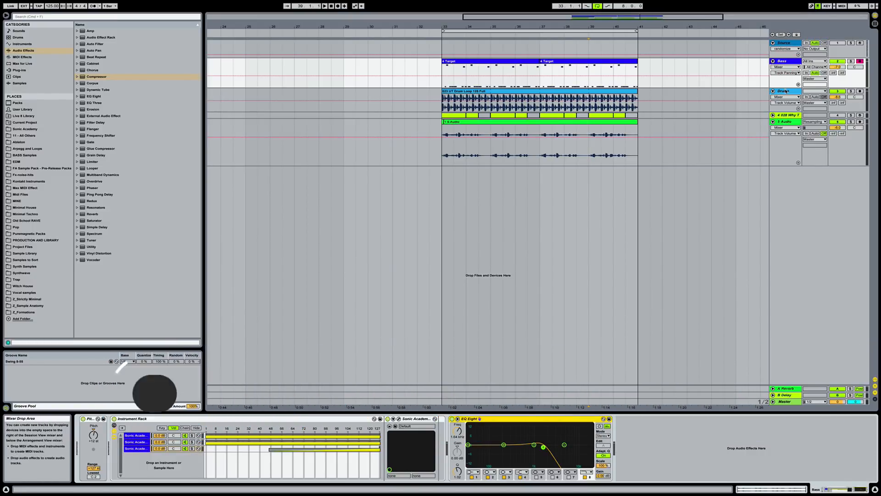
Step: Browse the installed Plug-ins and expand the Audio Tools folder
click(27, 71)
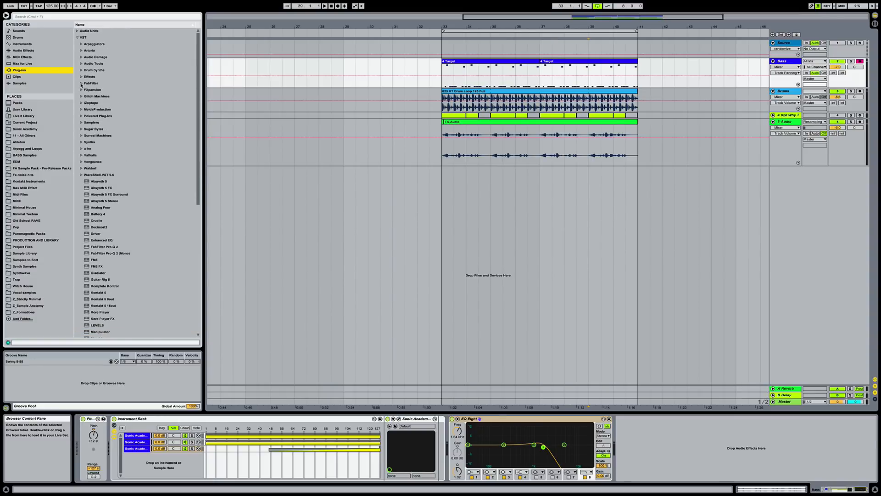
click(81, 63)
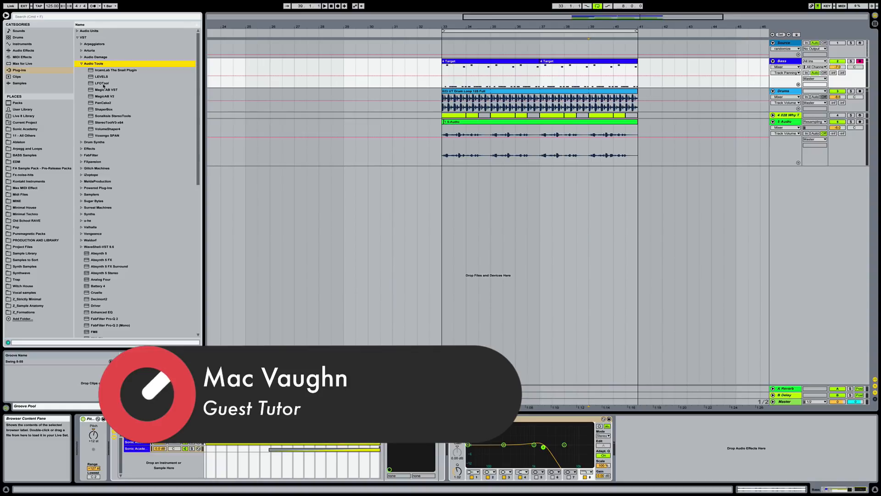
Step: Load LFOTool on the Bass track, drag its curve's last point down, and close its editor
double_click(102, 83)
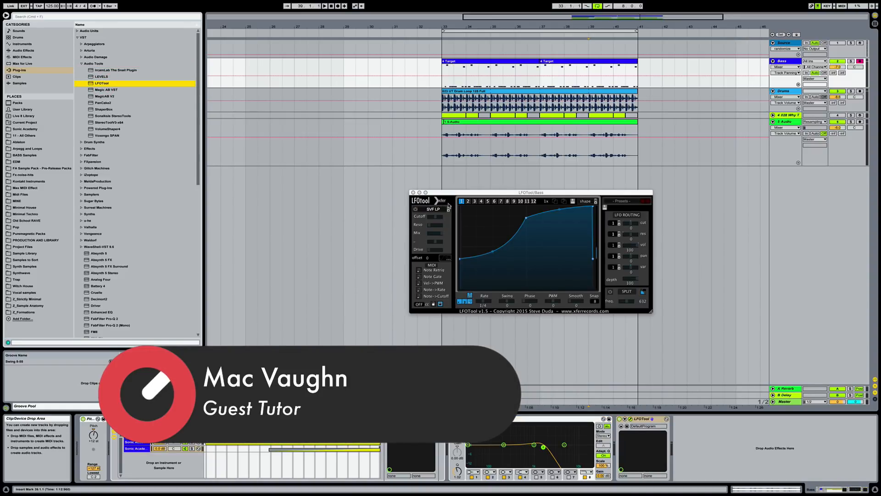
click(591, 206)
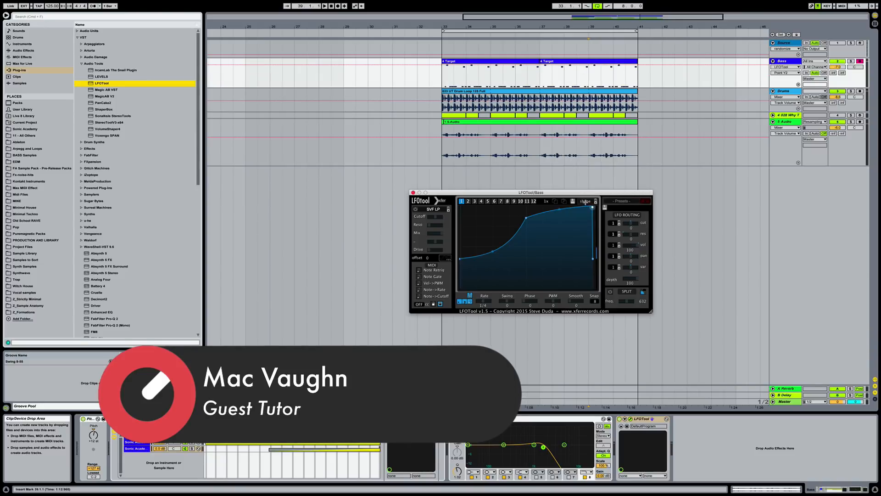
drag(586, 203, 590, 224)
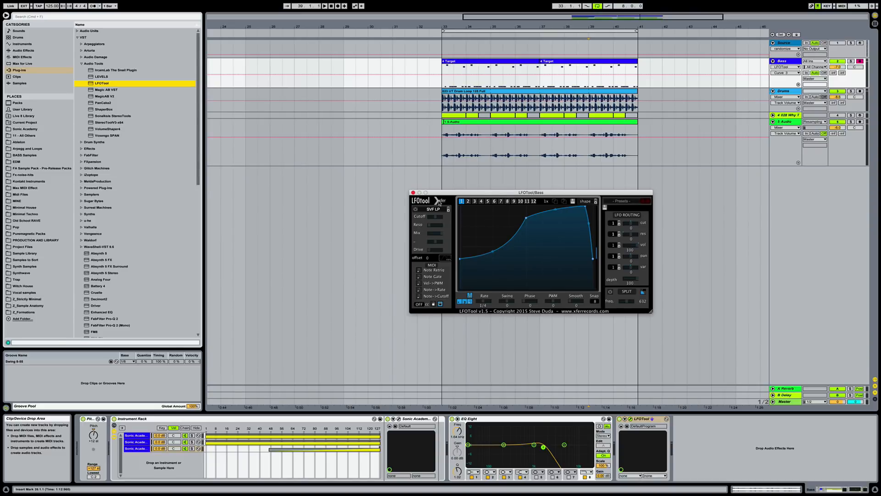
click(413, 193)
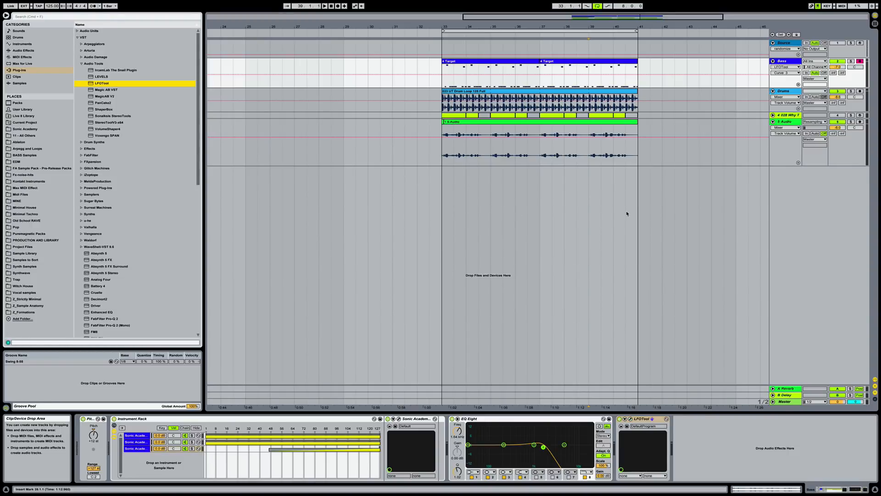
Step: Delete LFOTool from the Bass track and browse Live's built-in Instruments
click(640, 419)
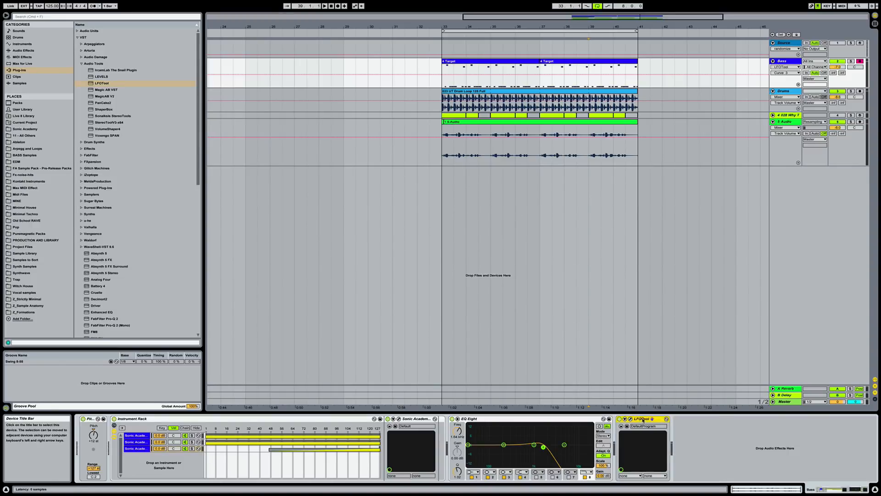
right_click(641, 419)
click(651, 443)
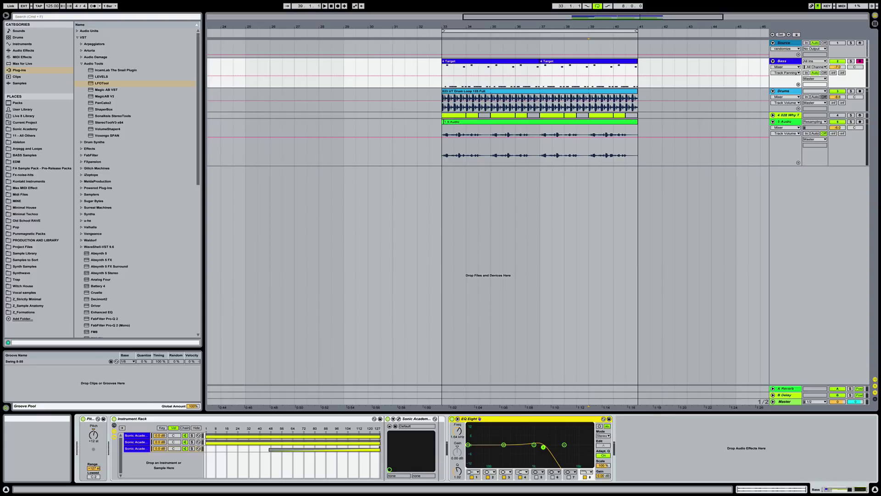
click(23, 50)
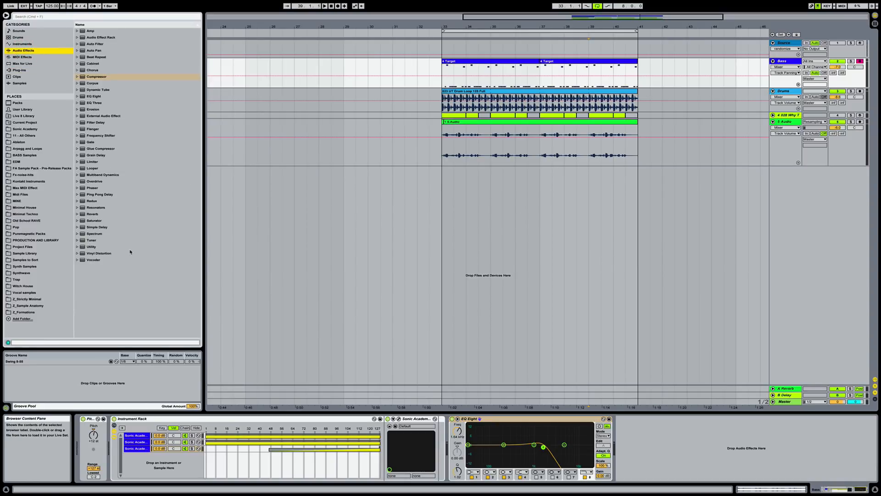
click(23, 44)
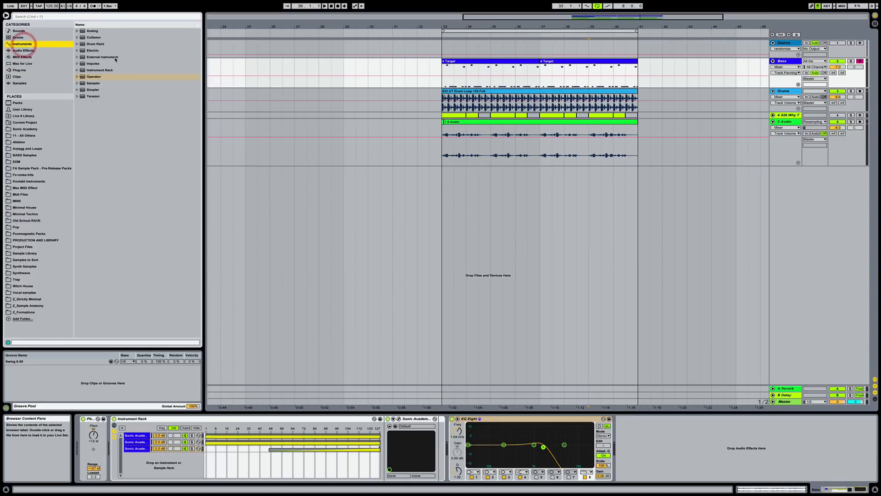
Step: Create a MIDI track with Operator, hot-swap in the Noise Hit Attack preset, and unfold the track
double_click(95, 76)
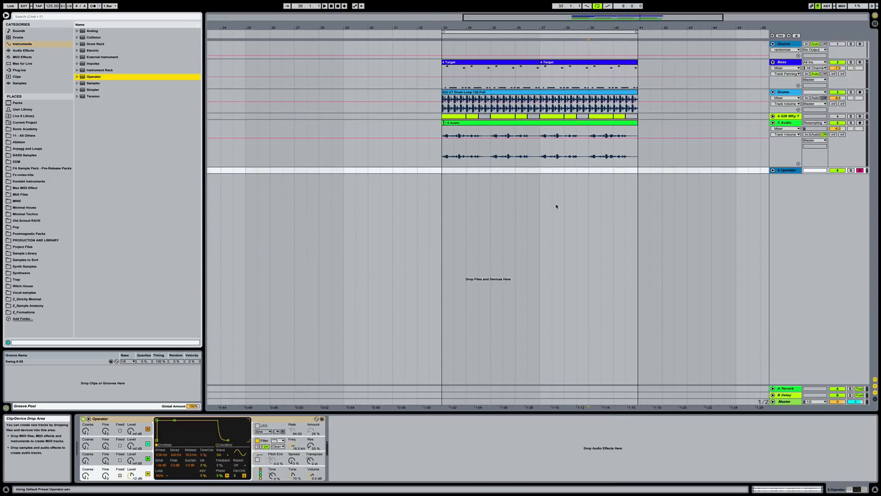
click(317, 419)
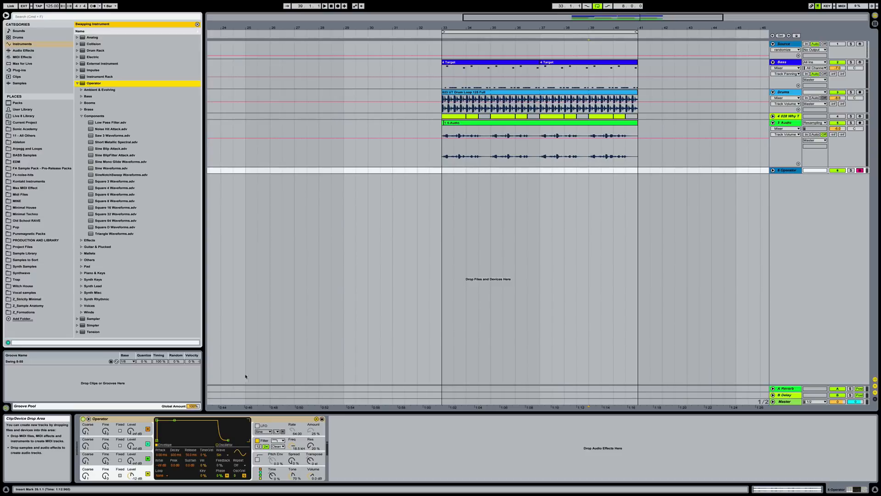
double_click(106, 131)
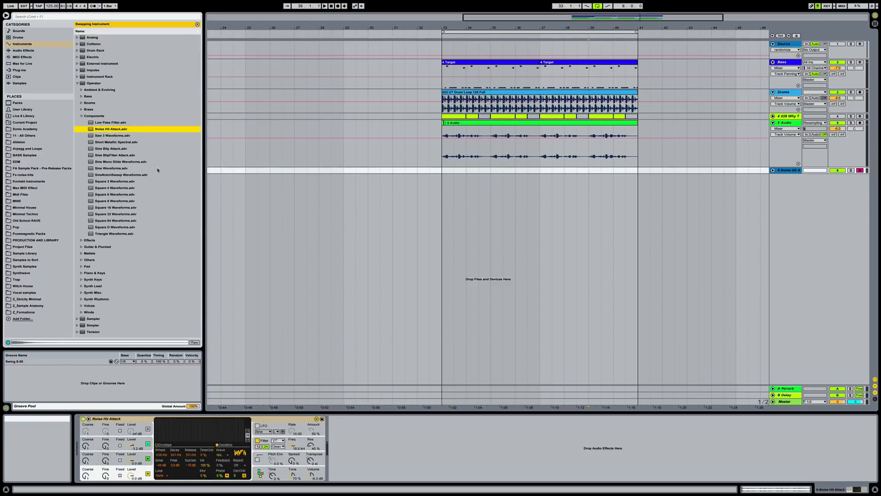
click(773, 170)
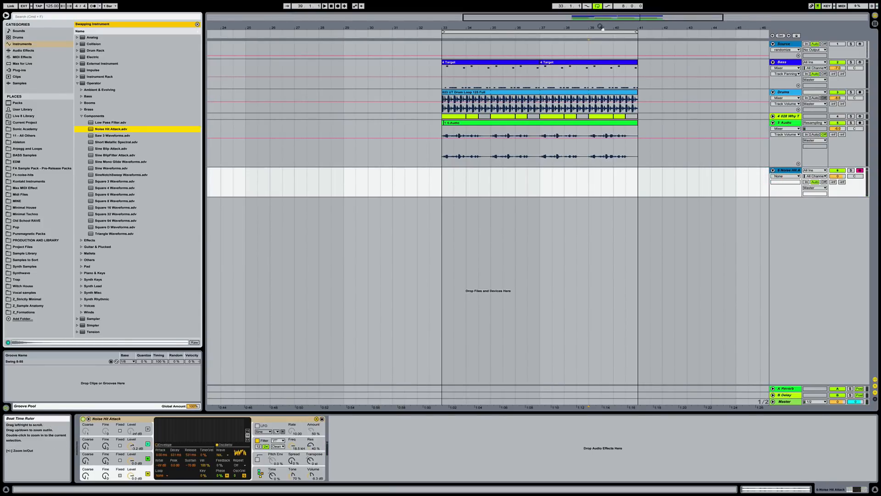
Step: Create an empty MIDI clip over bars 33–41 and open it in the note editor
drag(354, 191, 655, 184)
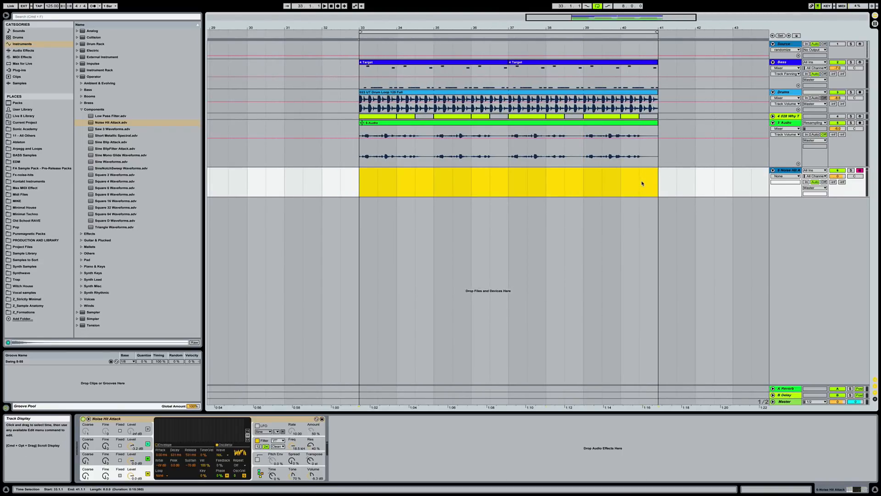
key(ctrl+shift+m)
double_click(609, 173)
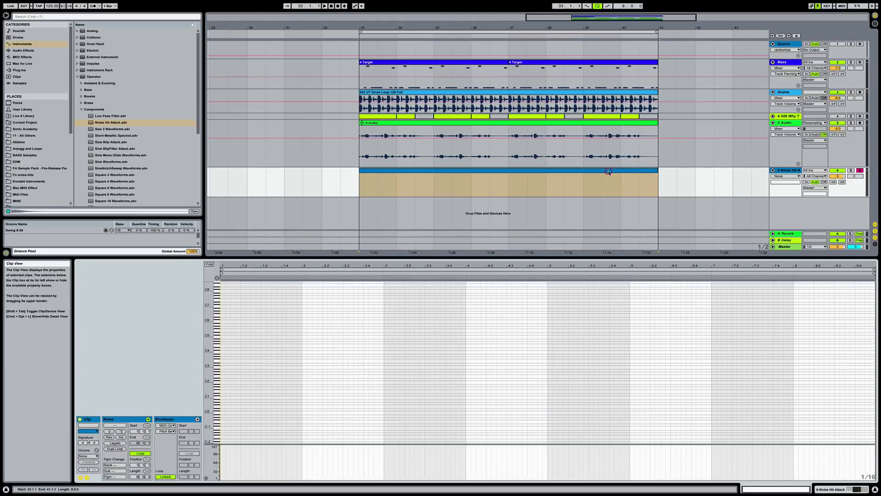
drag(215, 364, 225, 371)
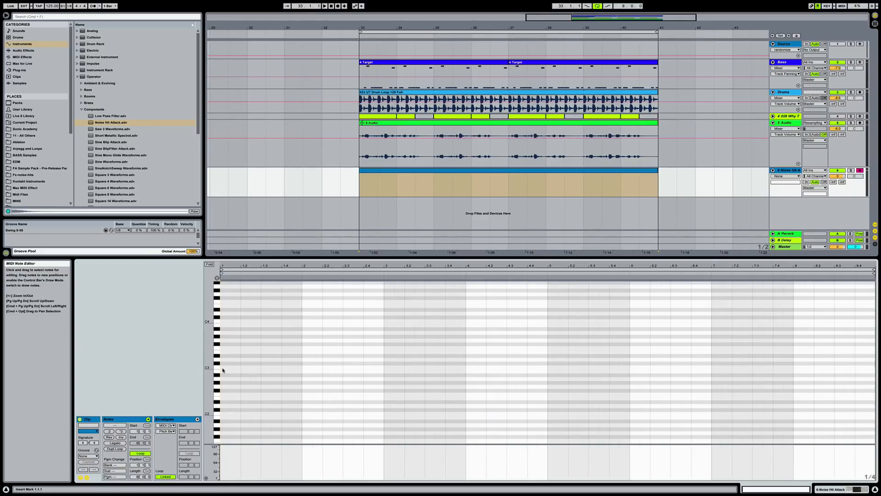
Step: Draw a short C3 note and duplicate it across the clip, then hide the Clip View
double_click(237, 367)
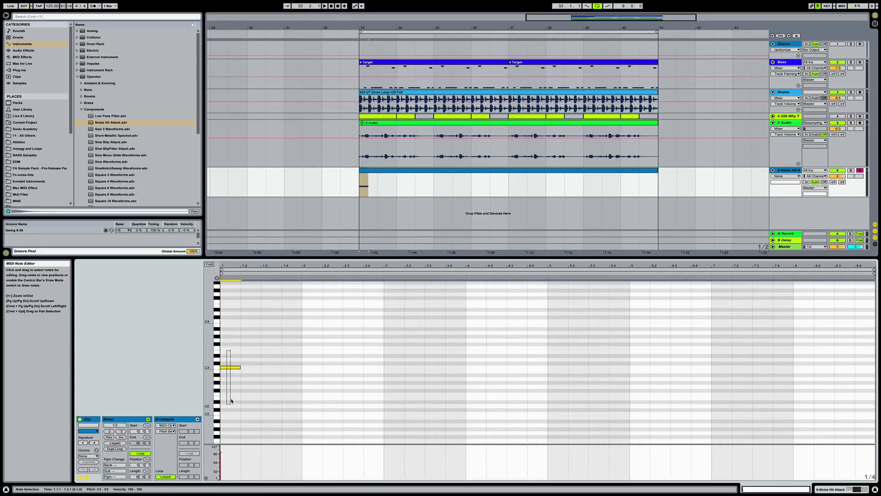
key(ctrl+d)
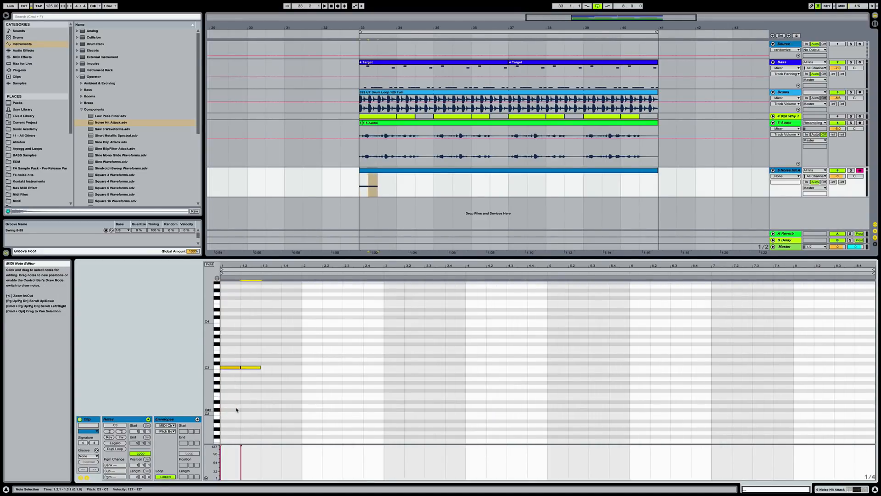
key(ctrl+d)
key(ctrl+d)
key(ctrl+d)
key(ctrl+d)
key(ctrl+d)
key(ctrl+d)
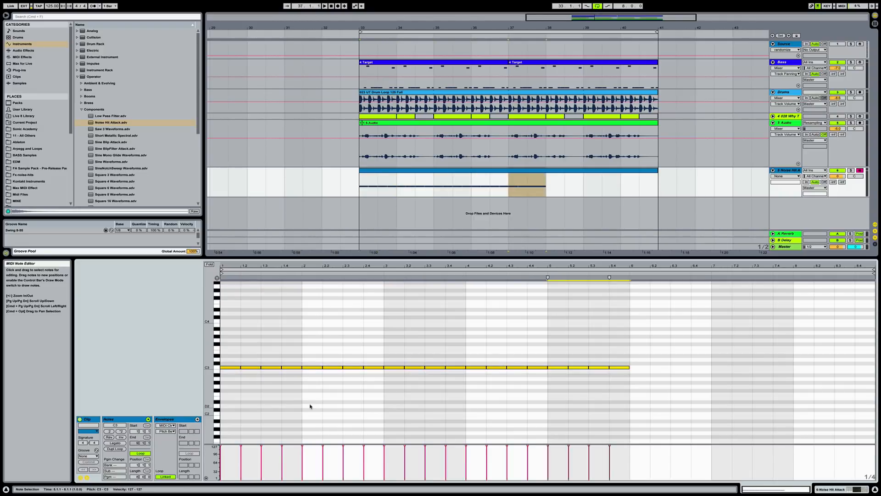
key(ctrl+d)
key(ctrl+d)
key(ctrl+d)
key(ctrl+alt+l)
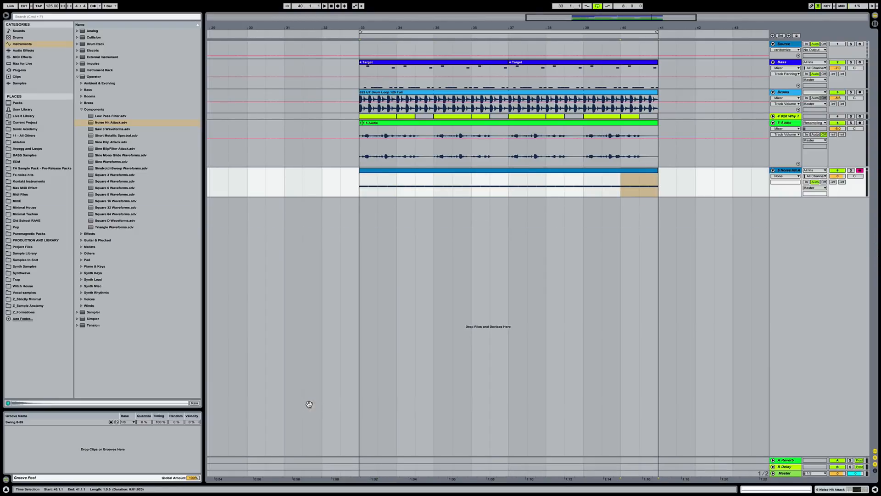
Step: Play the noise-hit clip and show the Noise Hit Attack track's Operator device
click(463, 170)
key(space)
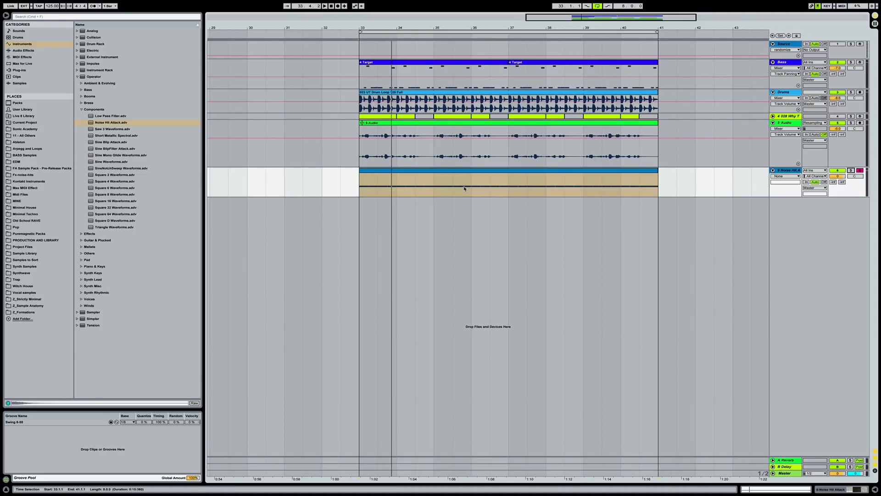
double_click(788, 171)
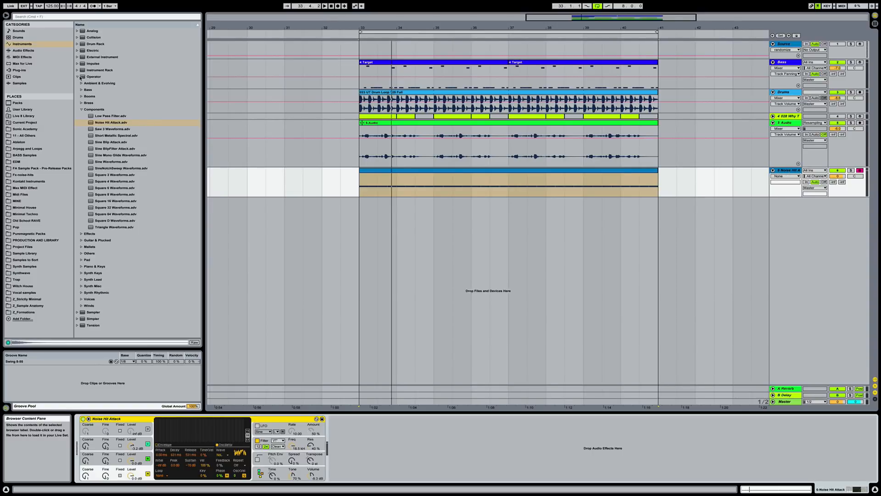
Step: Add a Gate after Operator on Noise Hit Attack and raise its Threshold during playback
click(28, 50)
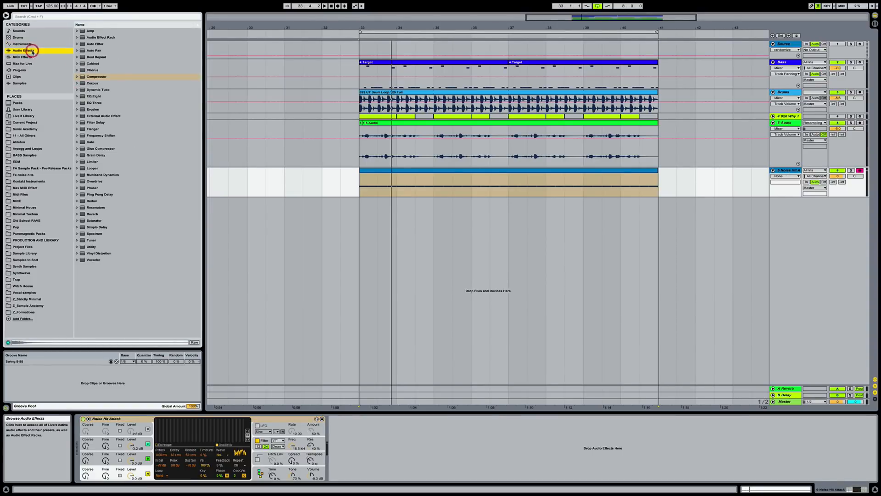
double_click(97, 143)
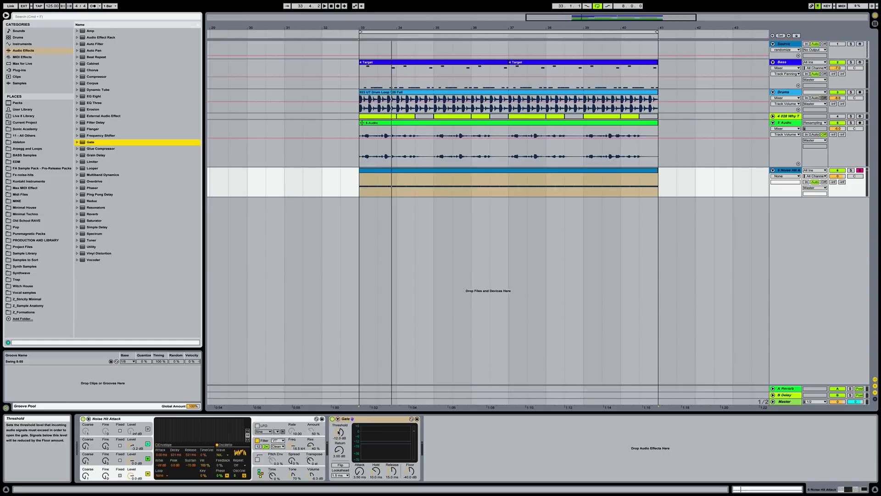
click(340, 433)
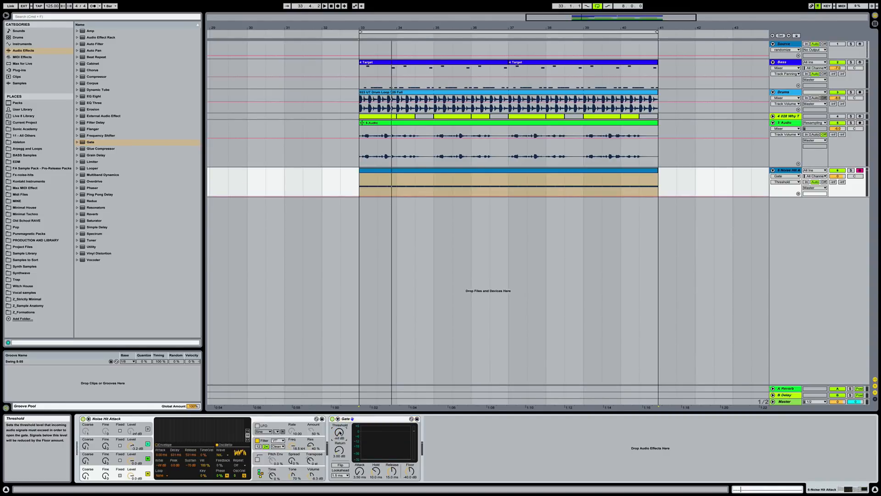
key(space)
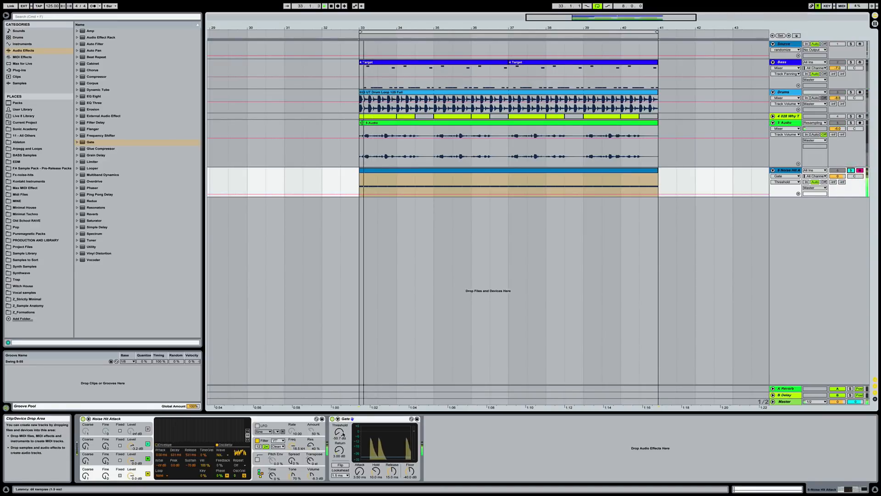
drag(339, 441, 339, 424)
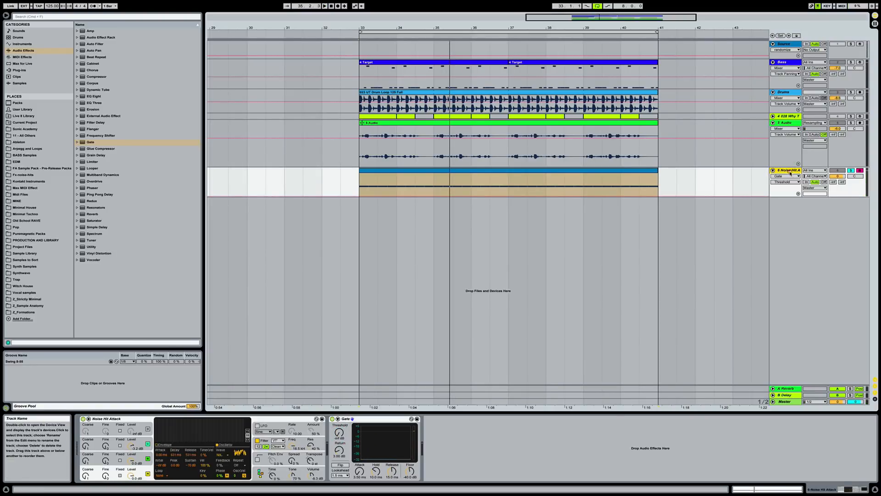
Step: Set the noise-hit track's Audio To to Sends Only and play the bars 33–41 loop
click(815, 188)
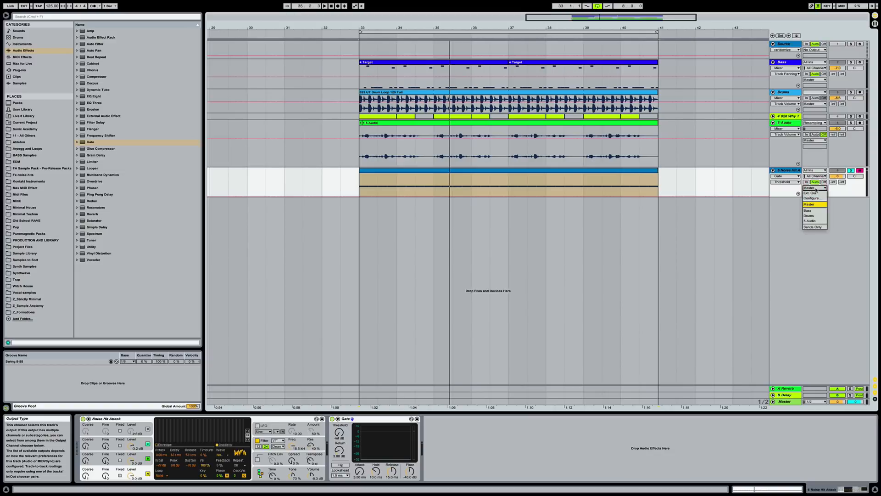
click(815, 227)
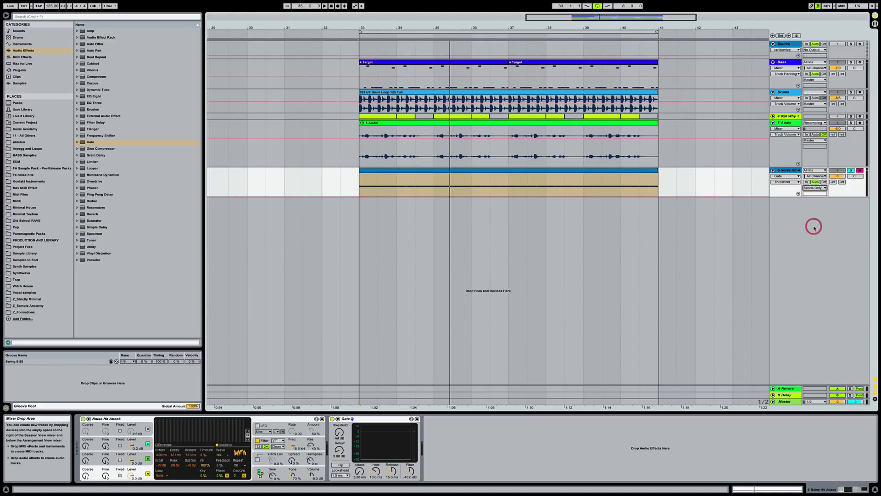
click(562, 175)
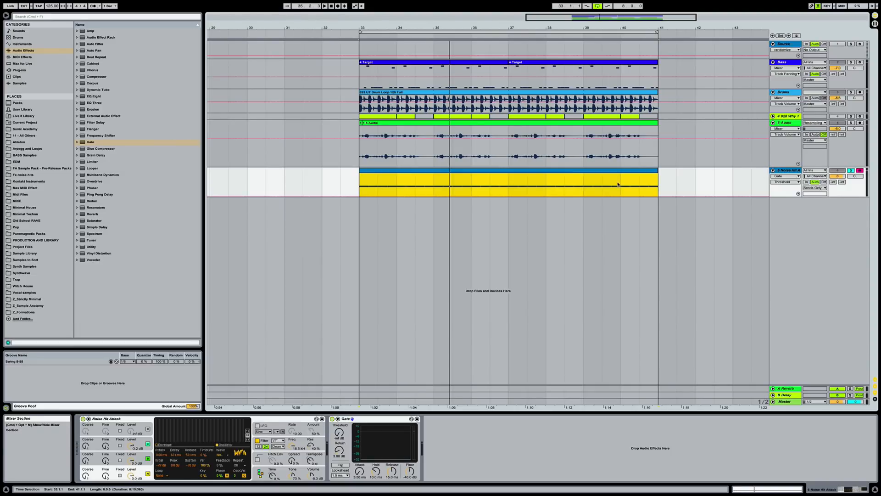
key(space)
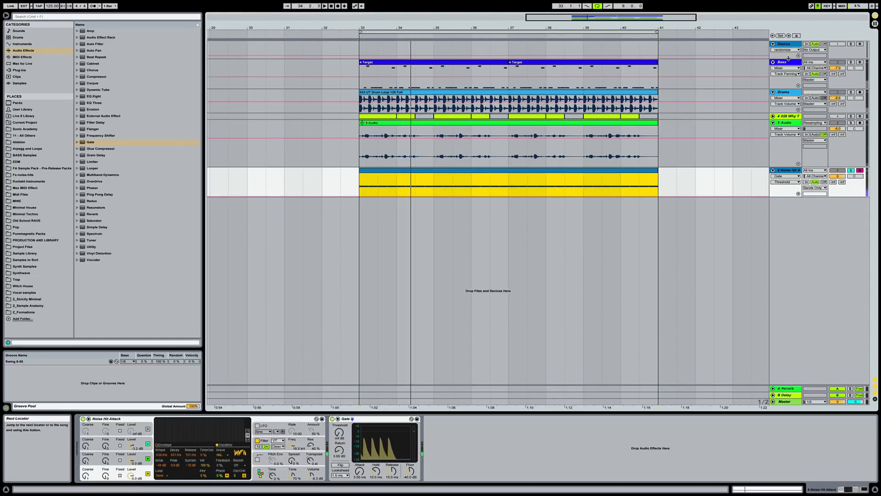
Step: Add a Compressor to the Bass track and rename track 6 to SIDECHAIN
click(759, 63)
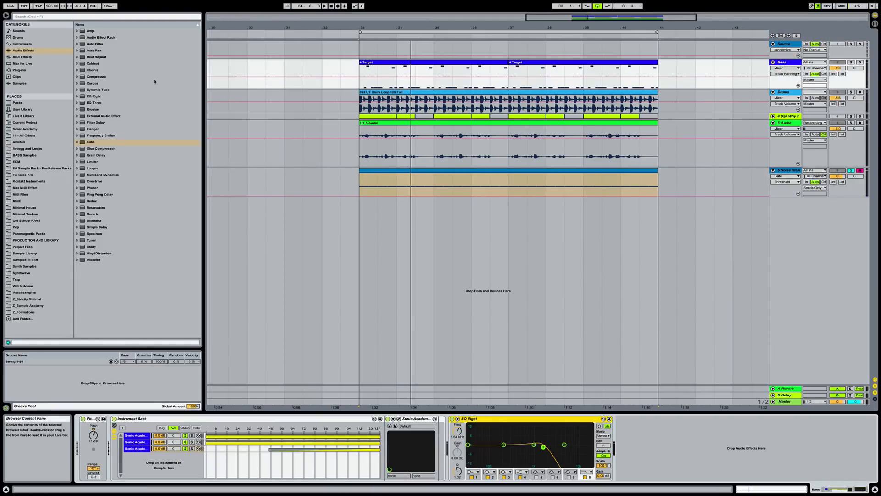
double_click(98, 77)
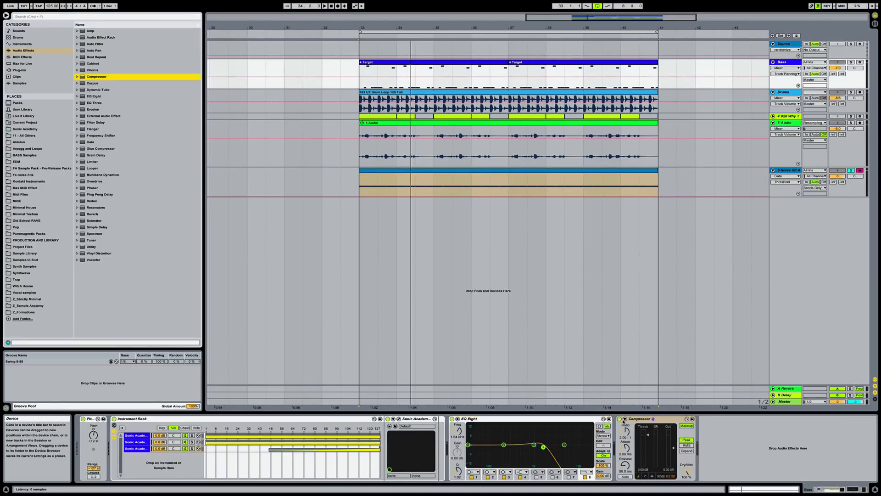
click(792, 171)
text(SIDECHAIN)
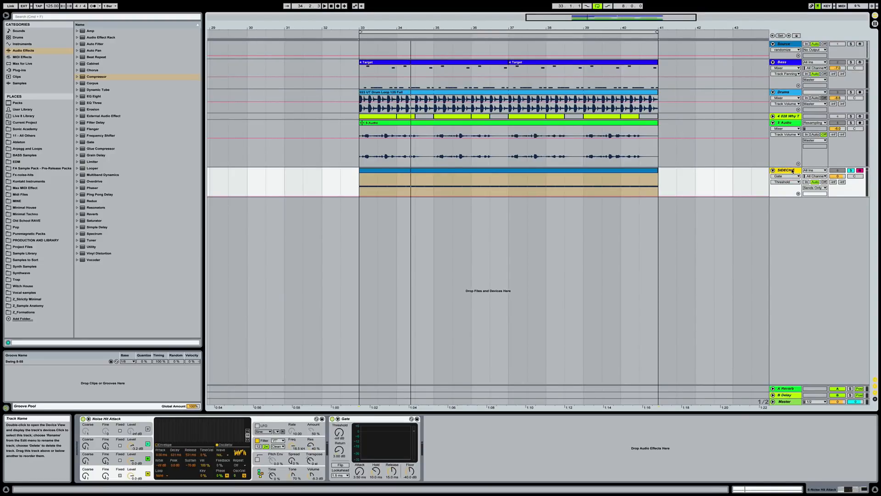
key(Return)
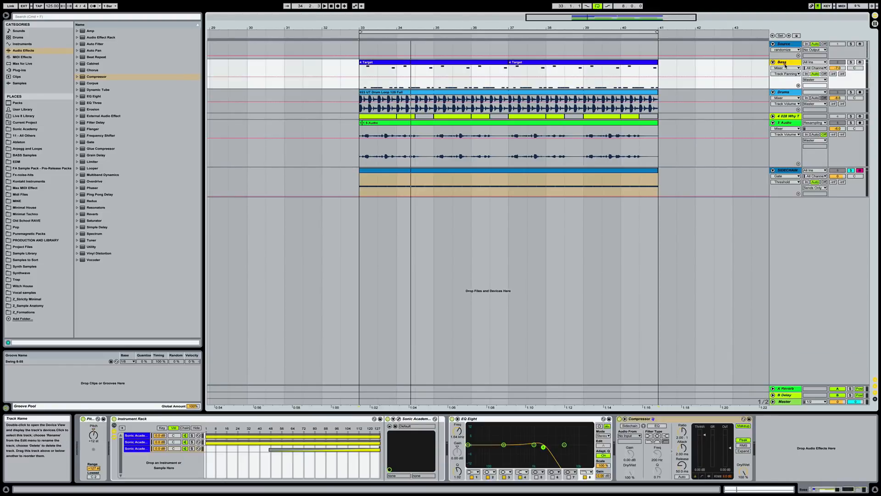
Step: Enable the Bass Compressor's Sidechain with Audio From SIDECHAIN, and move SIDECHAIN up below Source
click(785, 64)
click(630, 425)
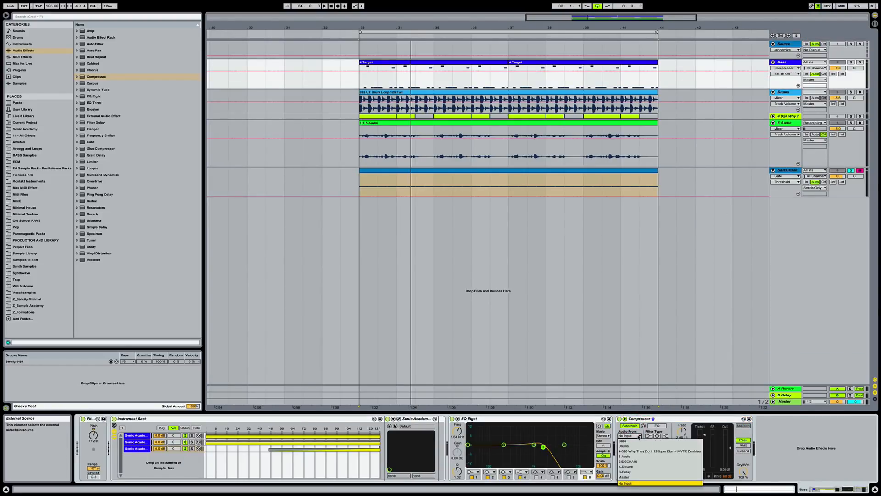
click(630, 462)
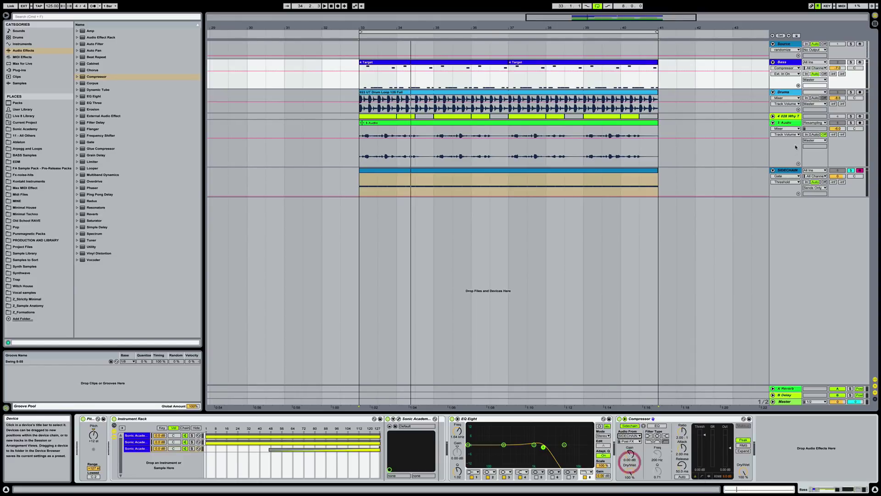
click(785, 170)
drag(794, 55, 797, 52)
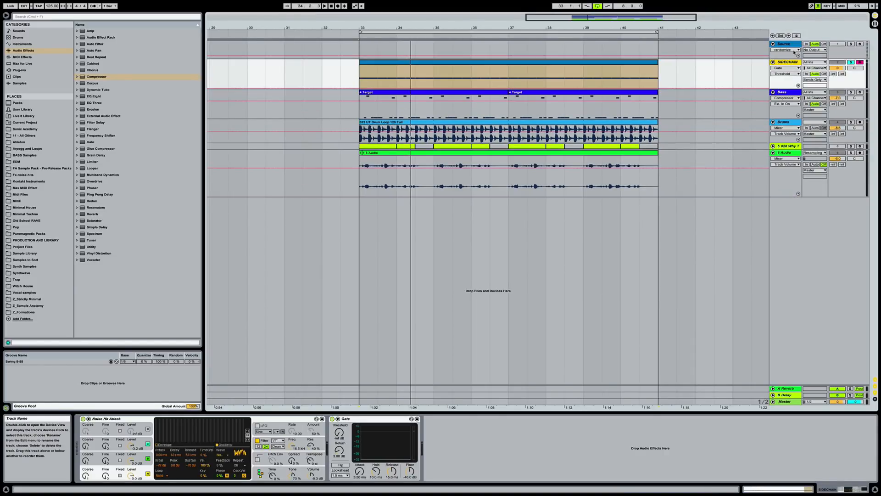
Step: Adjust the Bass Compressor's ratio, switch to the Transfer Curve view, and play the loop to hear the ducking
click(783, 92)
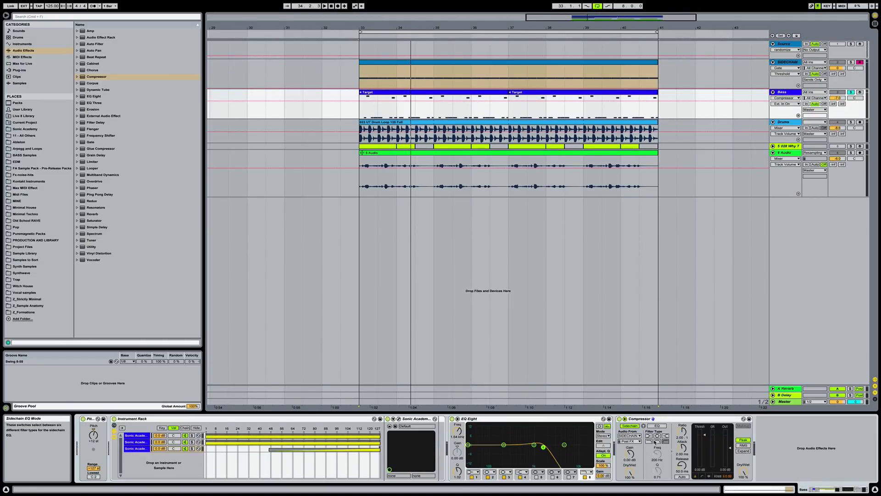
click(682, 431)
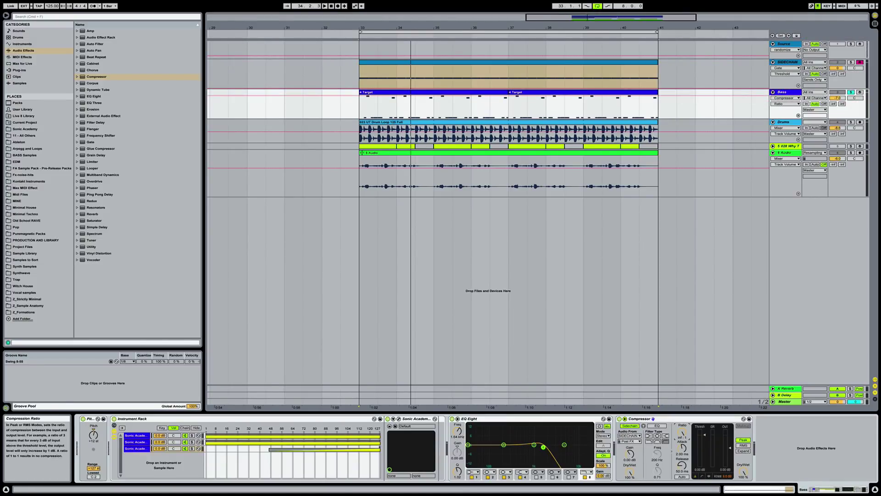
click(701, 477)
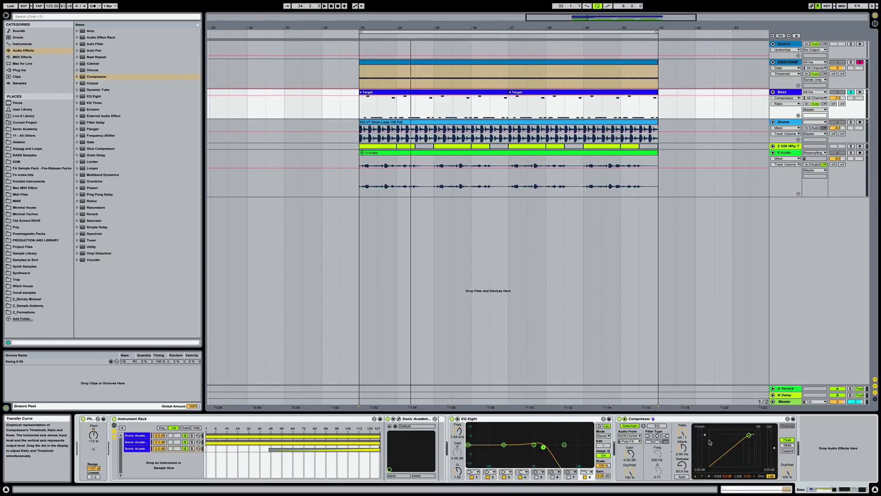
key(space)
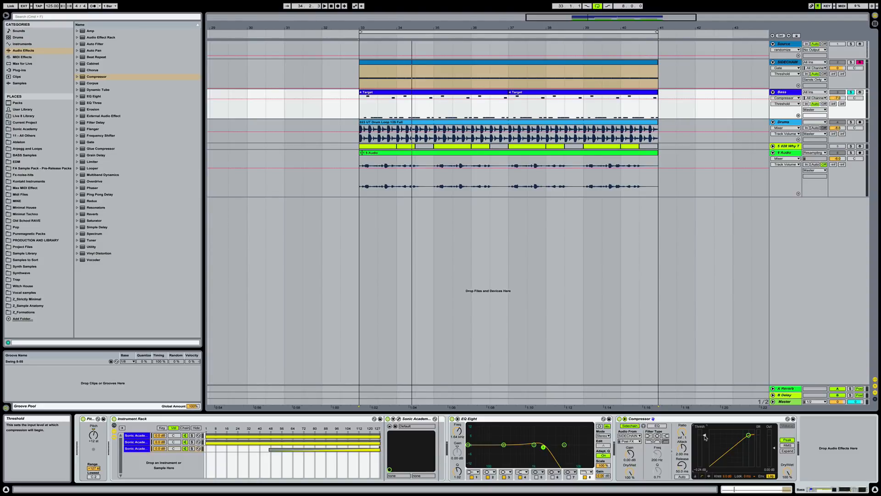
key(space)
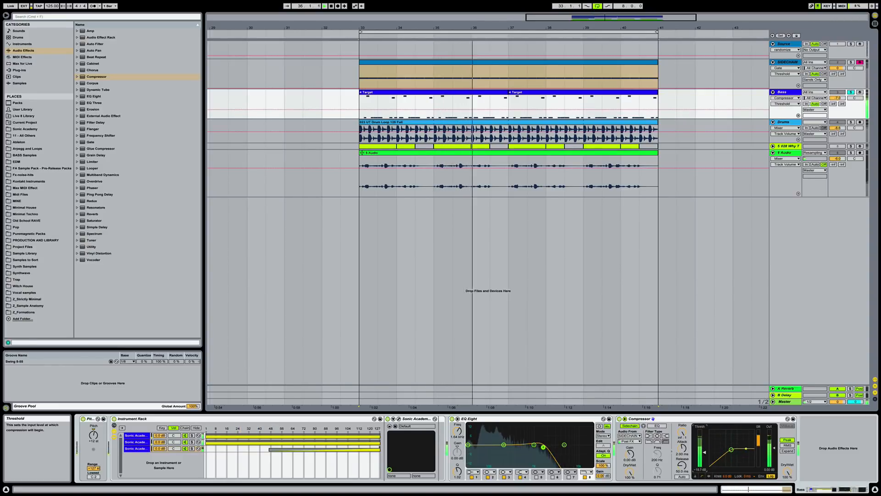
Step: Shorten the Bass compressor attack to 0.39 ms and lengthen its release while the loop plays
drag(682, 448, 682, 468)
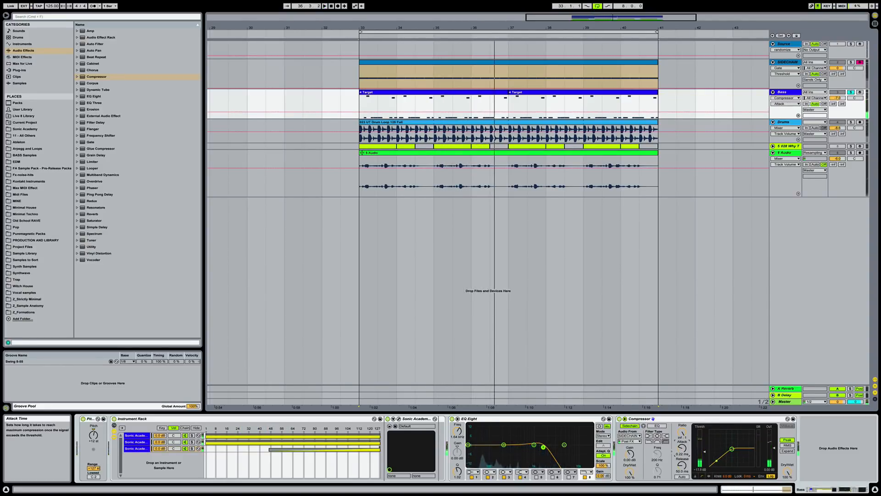
key(space)
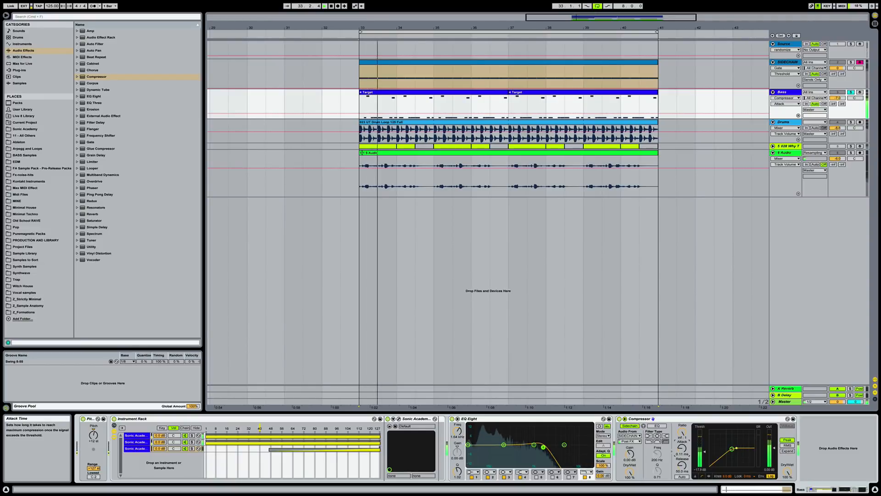
click(682, 464)
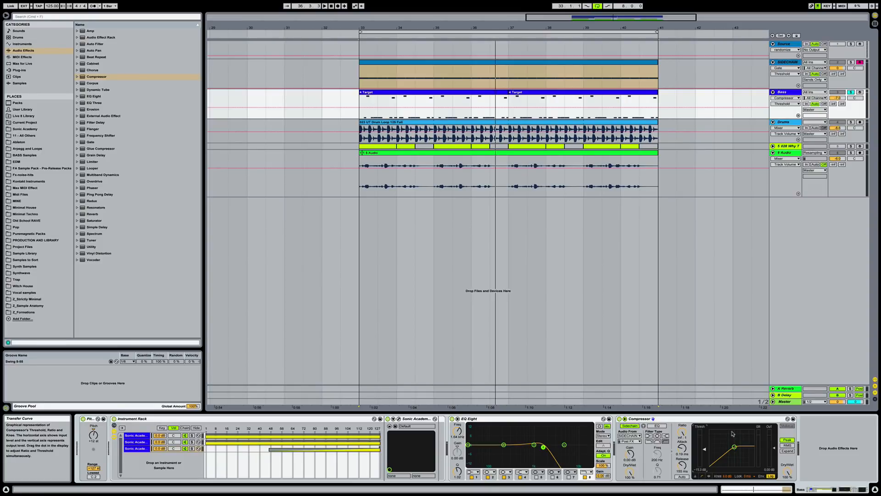
key(space)
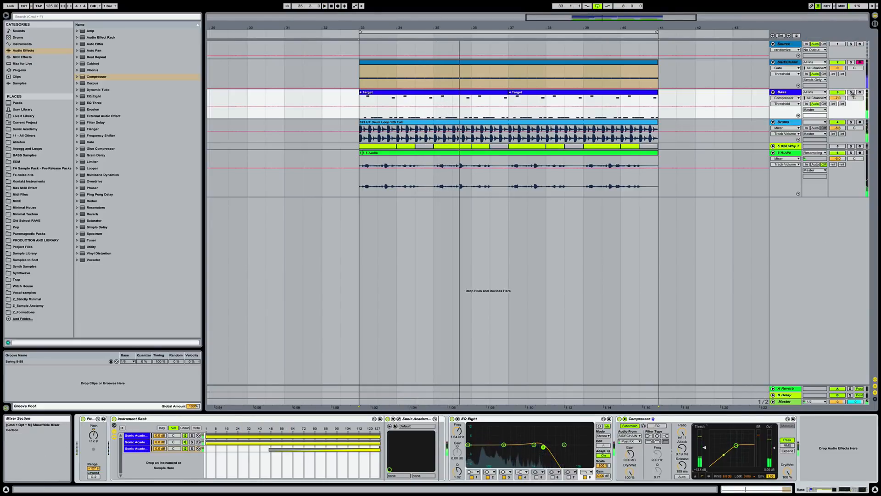
click(788, 63)
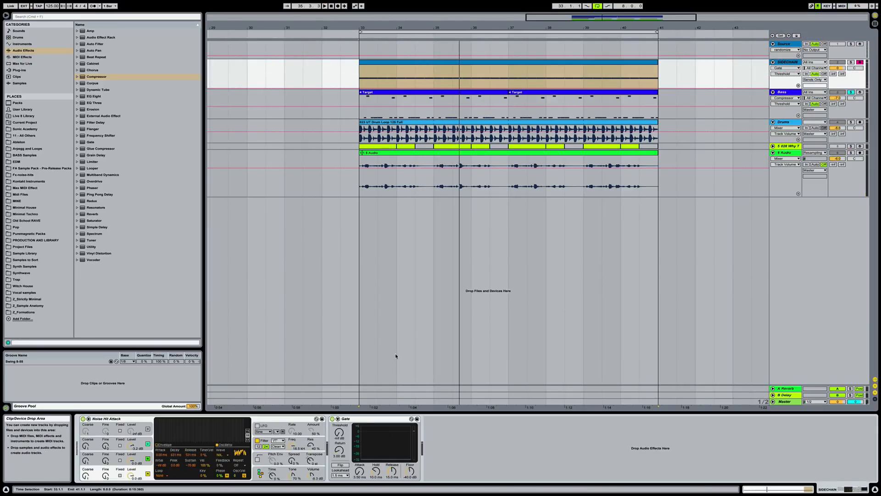
key(space)
key(space)
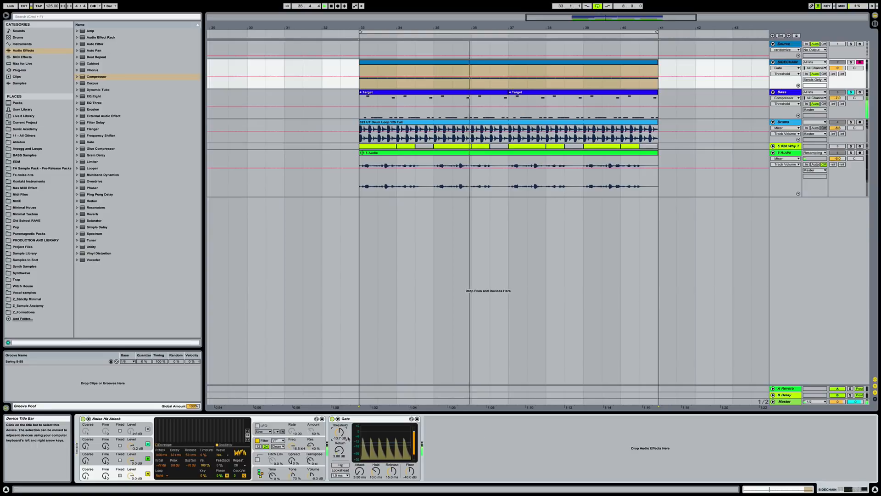
click(837, 98)
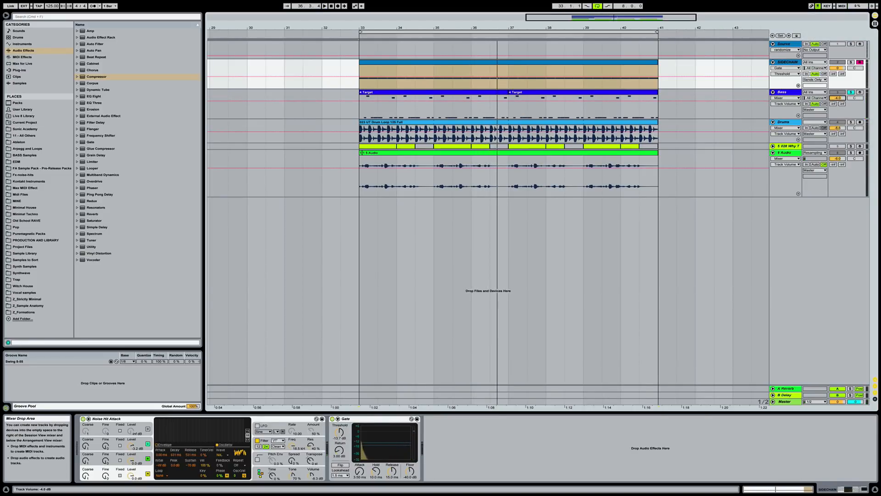
click(843, 107)
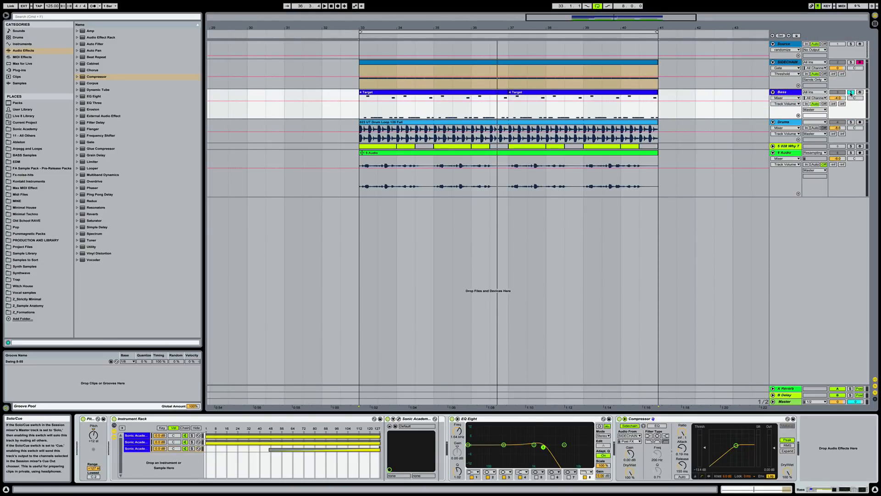
key(space)
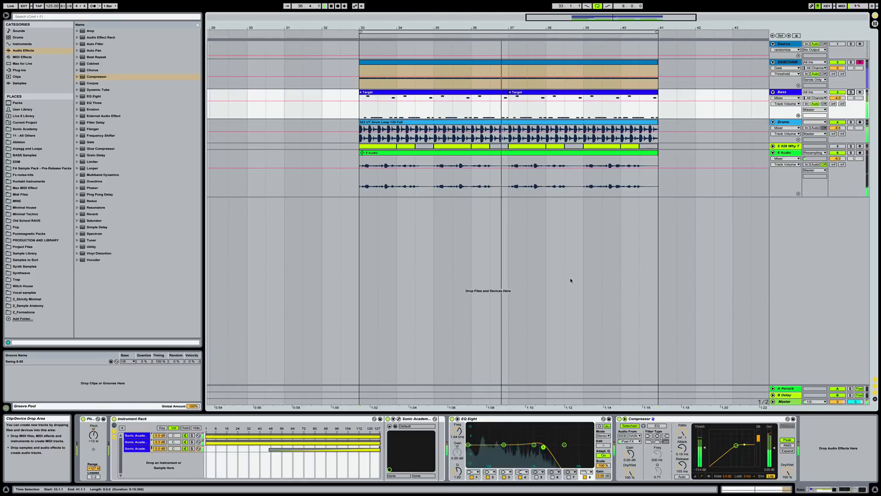
key(space)
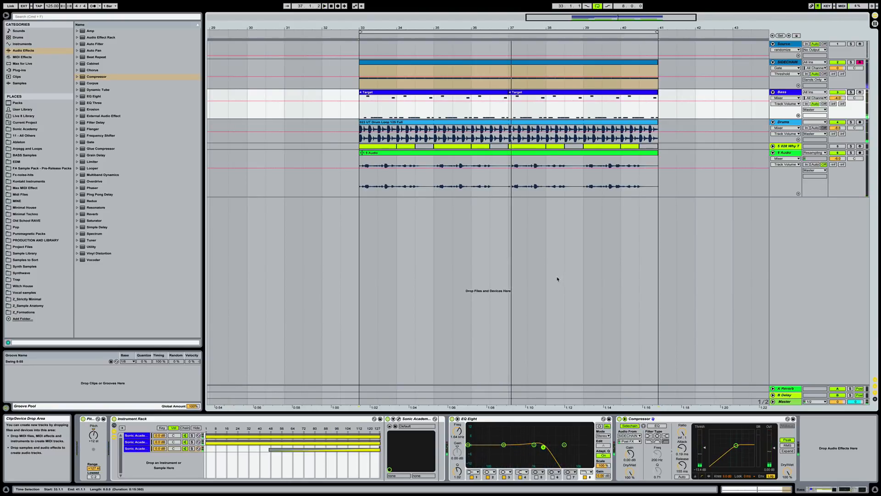